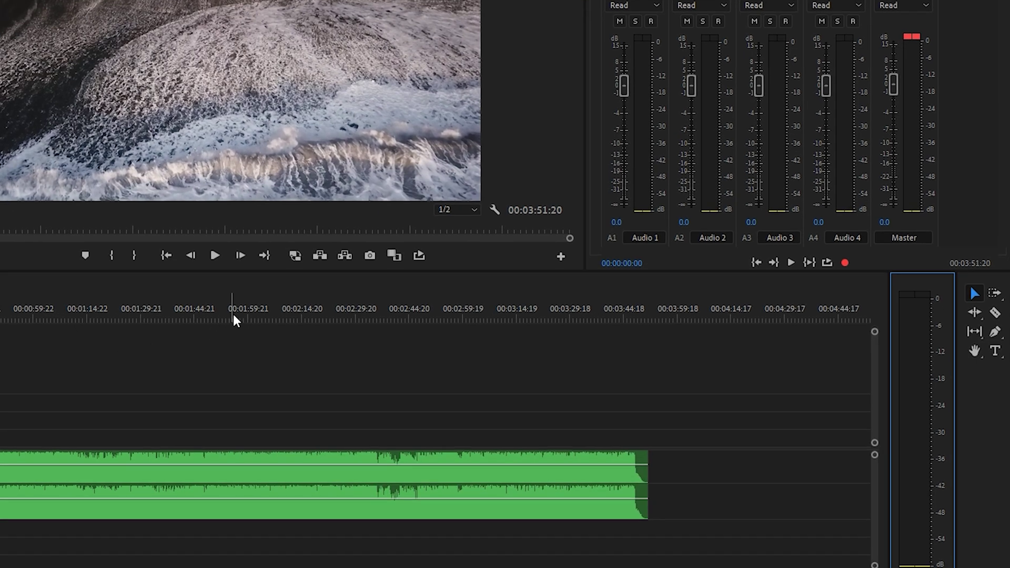
Play the sequence briefly from about 00:01:56:05 to listen to the audio
{"action": "left_click", "coordinate": [263, 334]}
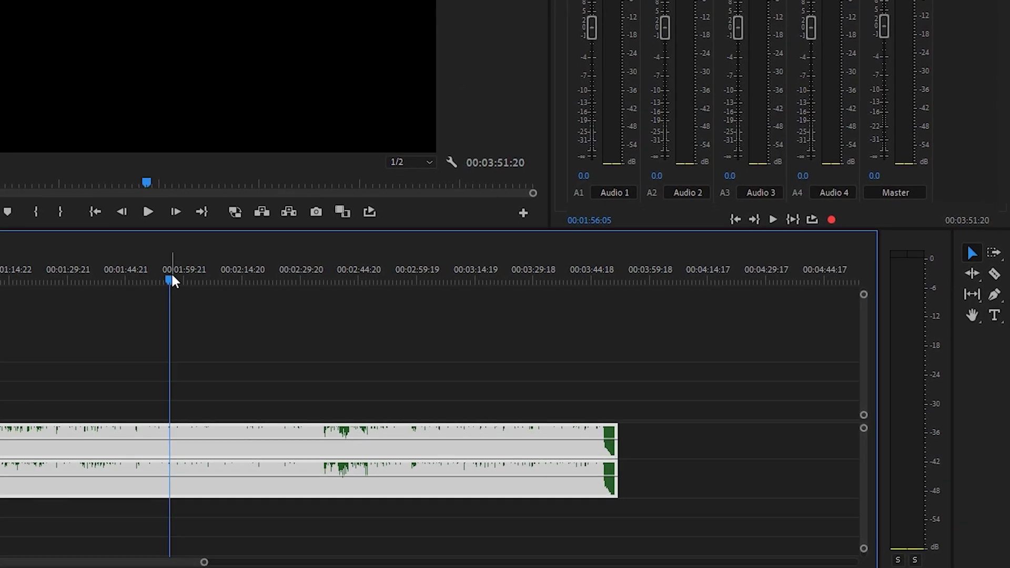
{"action": "key", "text": "space"}
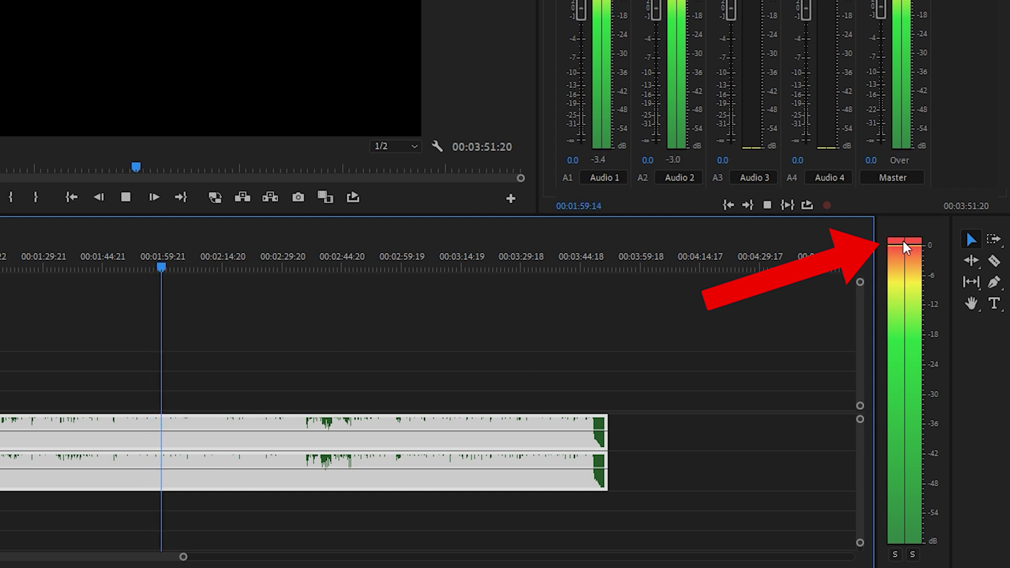
{"action": "key", "text": "space"}
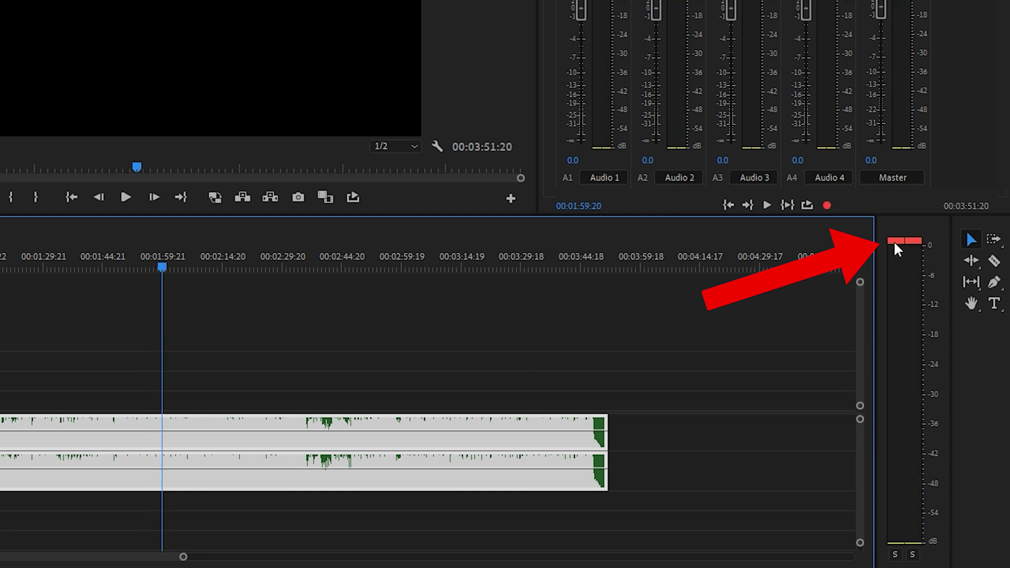
Clear the master meter's peak indicators and play the sequence from the start
{"action": "left_click", "coordinate": [897, 247]}
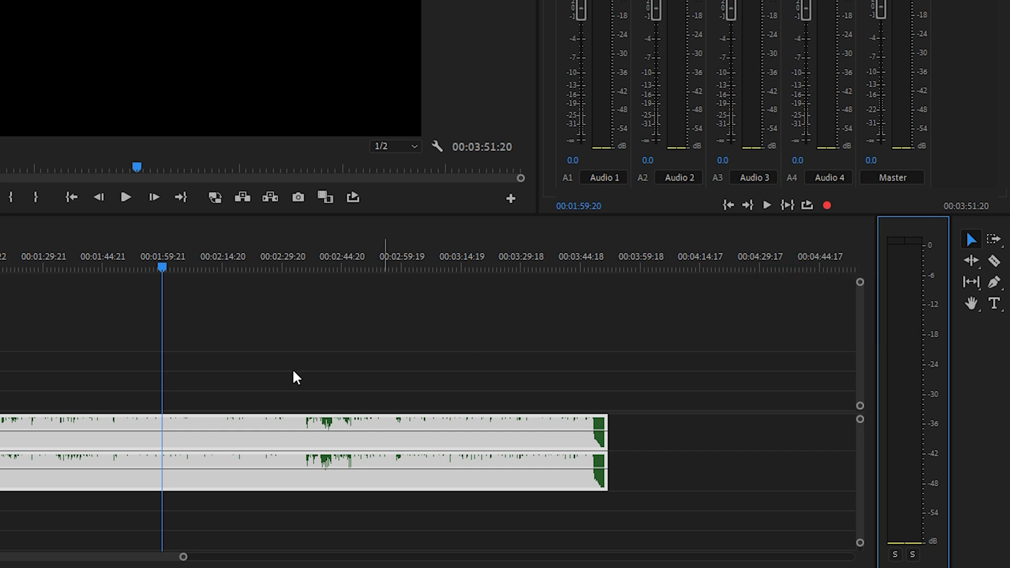
{"action": "key", "text": "Home"}
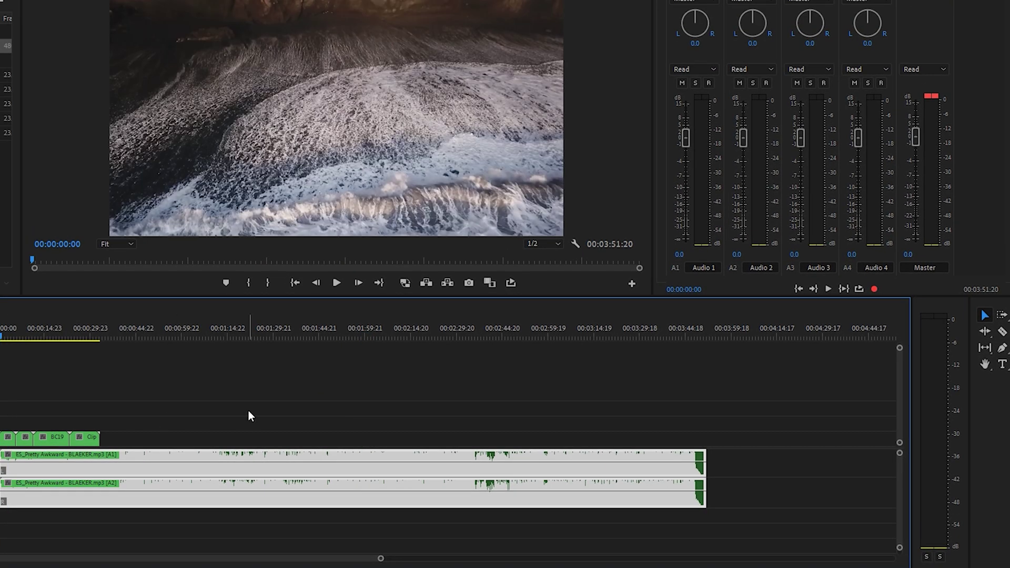
{"action": "key", "text": "space"}
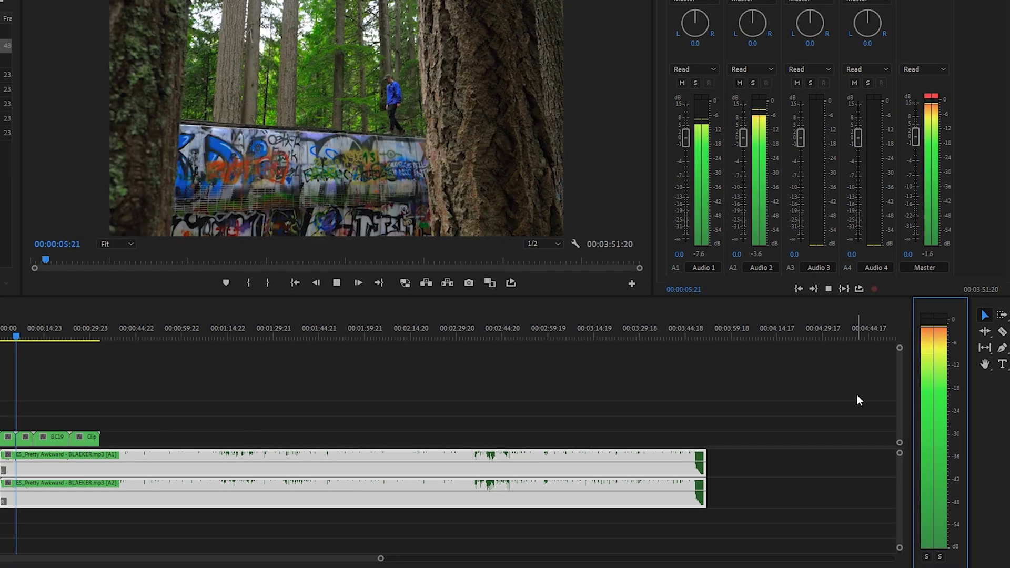
{"action": "key", "text": "space"}
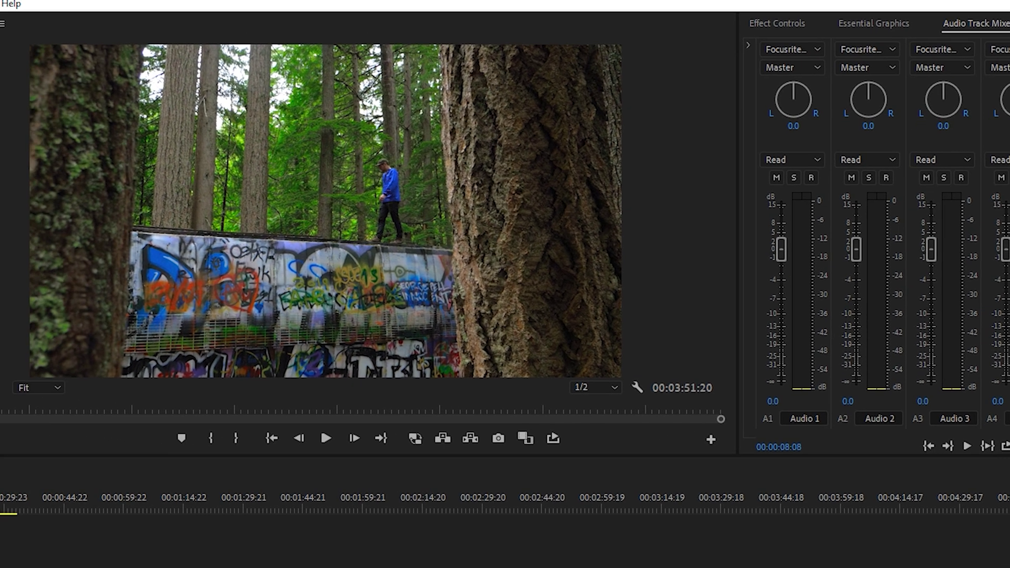
Bring up the Audio Track Mixer for the 1080p sequence from the Window menu
{"action": "left_click", "coordinate": [81, 11]}
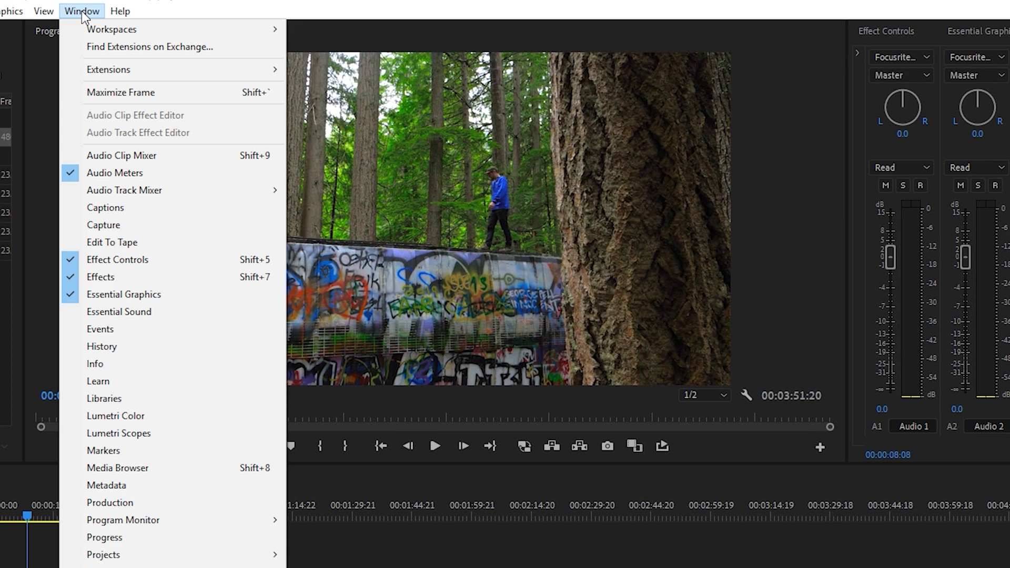
{"action": "mouse_move", "coordinate": [147, 196]}
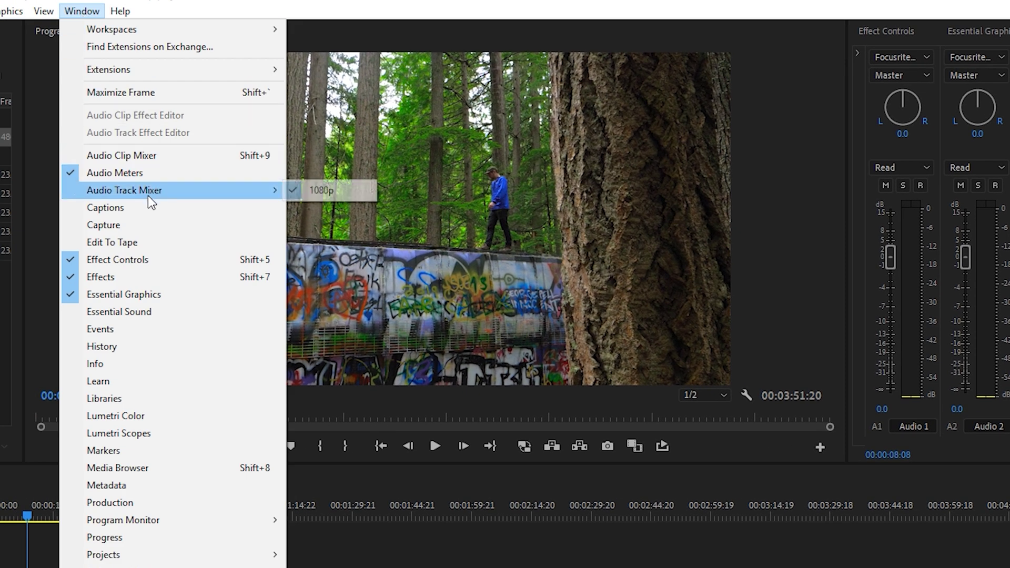
{"action": "left_click", "coordinate": [331, 191]}
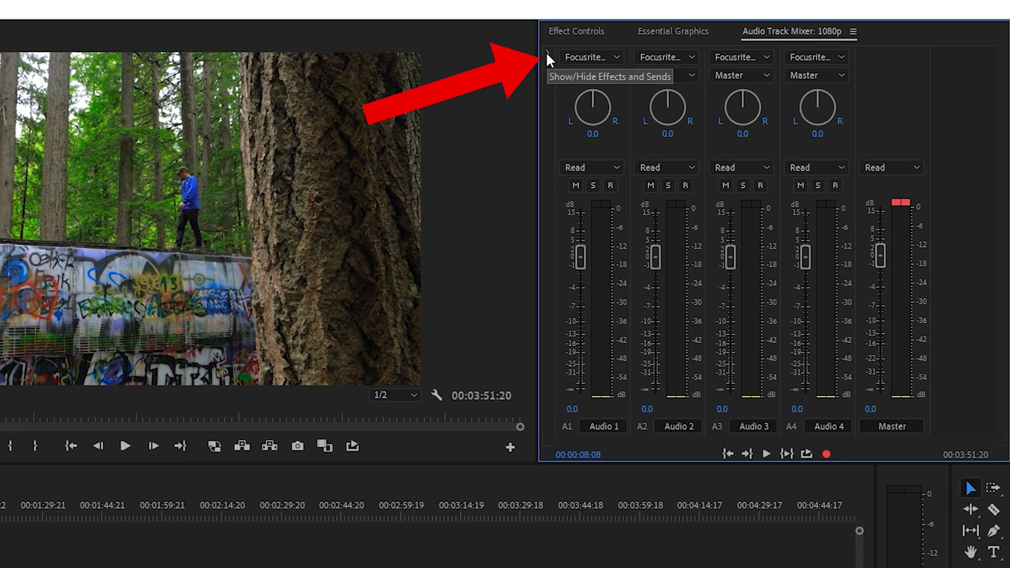
Reveal effects and sends, check Audio 1's effect list, and close it without adding anything
{"action": "left_click", "coordinate": [546, 52]}
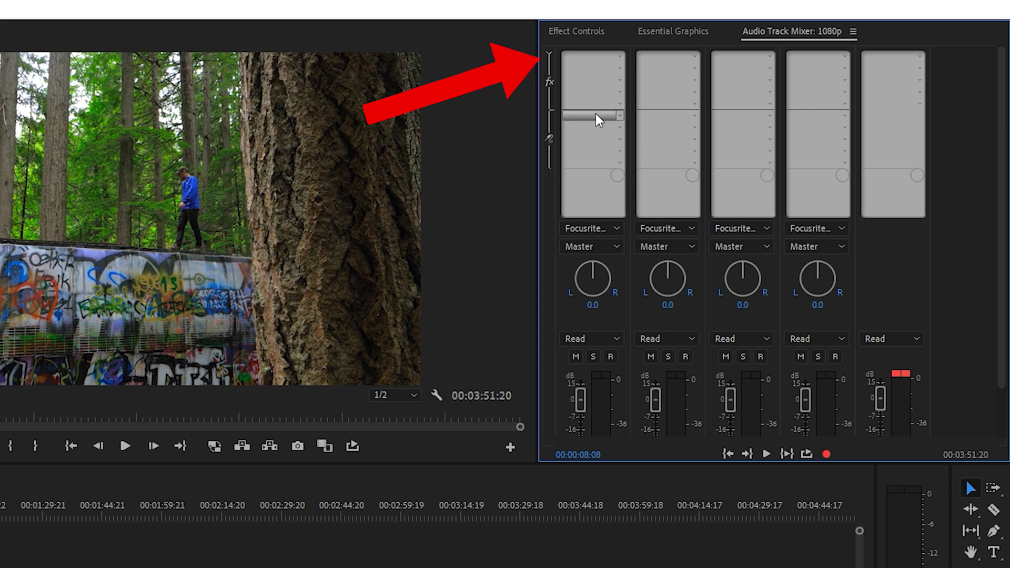
{"action": "left_click", "coordinate": [621, 104]}
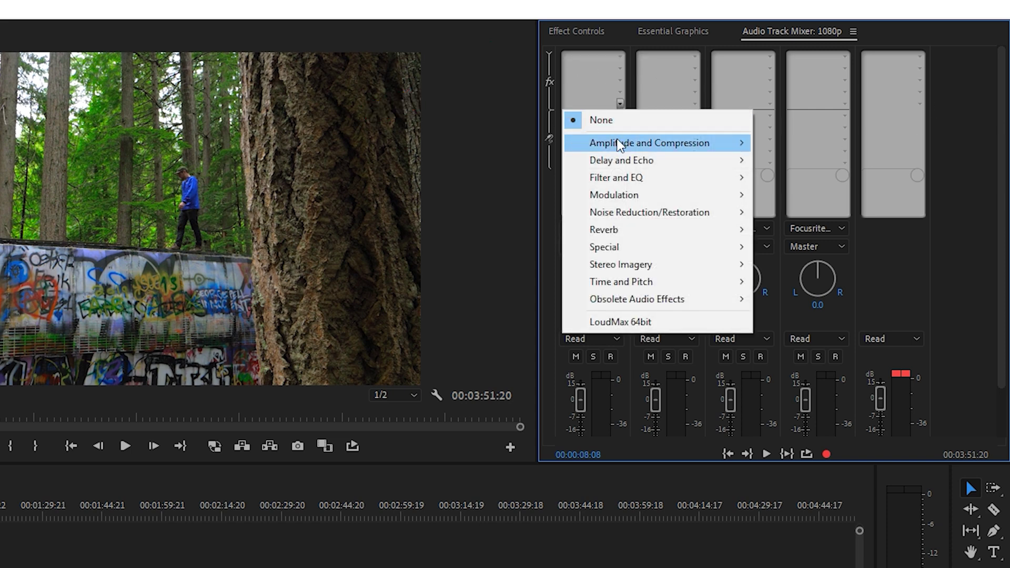
{"action": "mouse_move", "coordinate": [620, 144]}
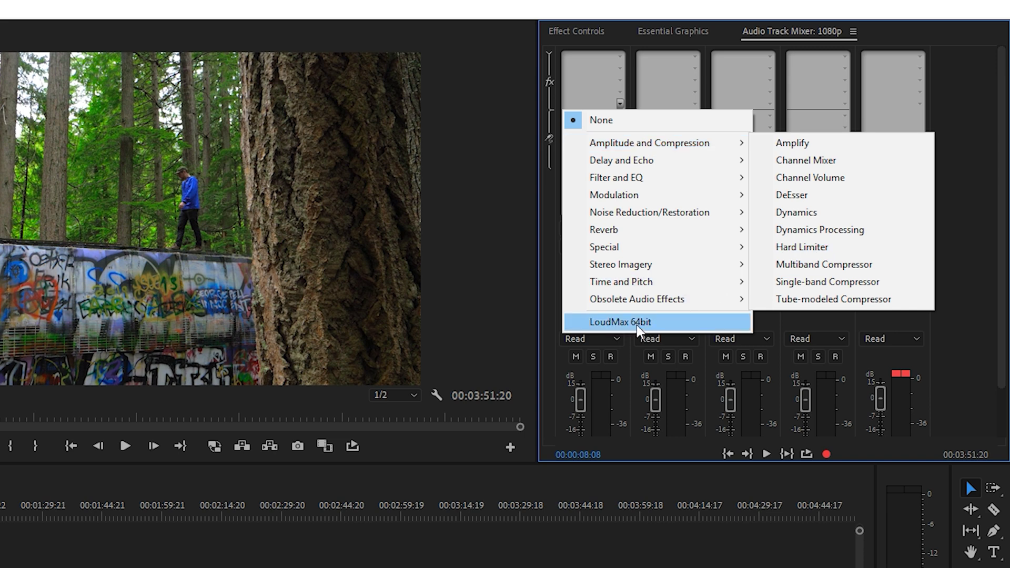
{"action": "left_click", "coordinate": [658, 551]}
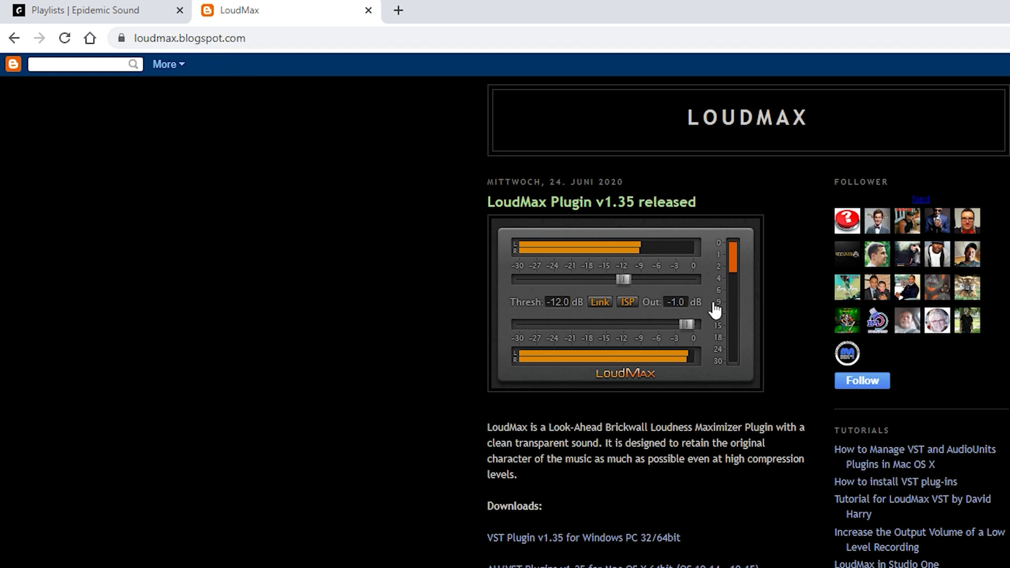
Download LoudMax from its release page and place LoudMax64.dll in Premiere Pro 2020's VSTPlugins folder
{"action": "scroll", "coordinate": [774, 324], "scroll_direction": "down", "scroll_amount": 3}
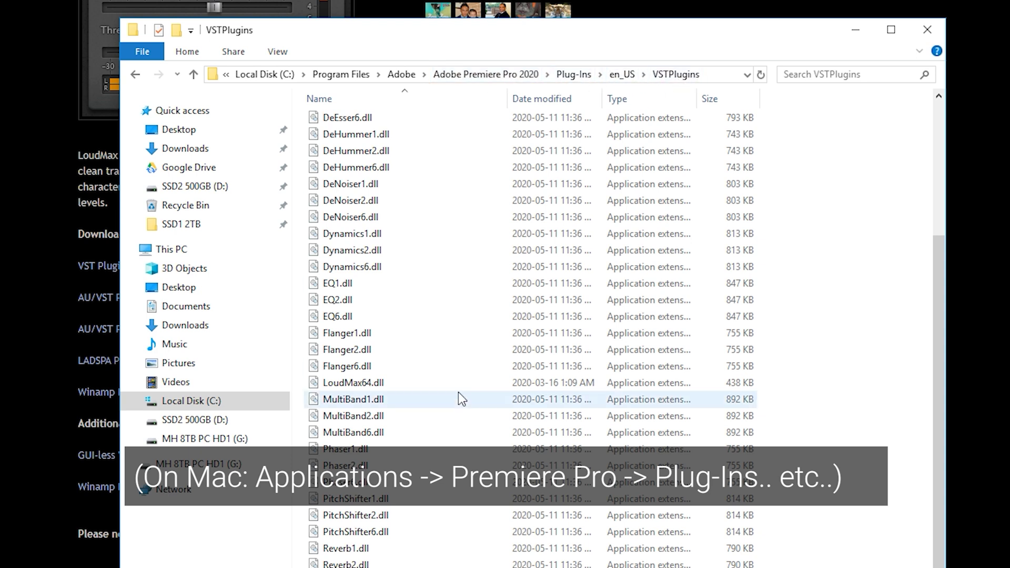
{"action": "mouse_move", "coordinate": [351, 387]}
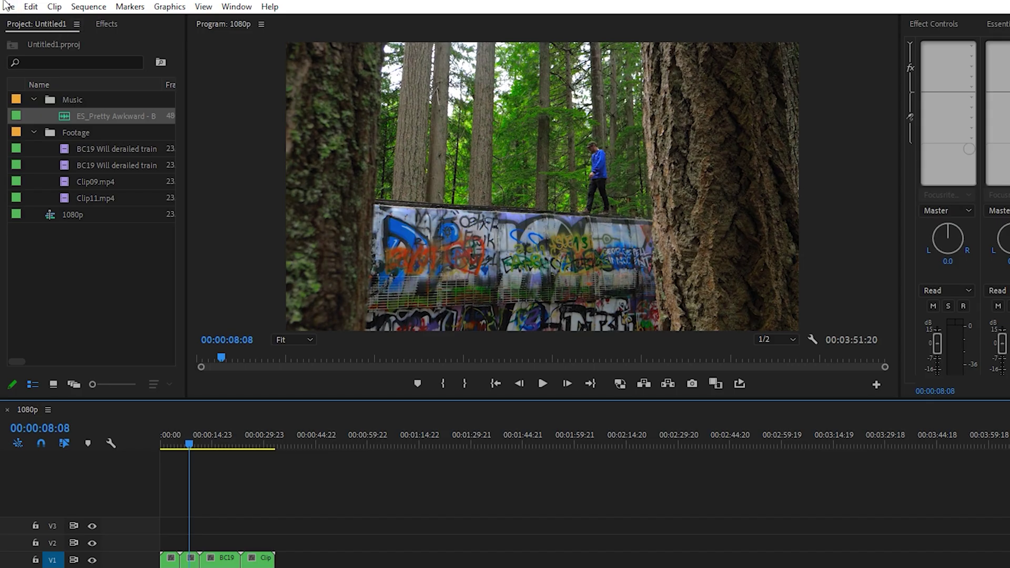
{"action": "left_click", "coordinate": [8, 6]}
{"action": "mouse_move", "coordinate": [30, 6]}
{"action": "mouse_move", "coordinate": [124, 451]}
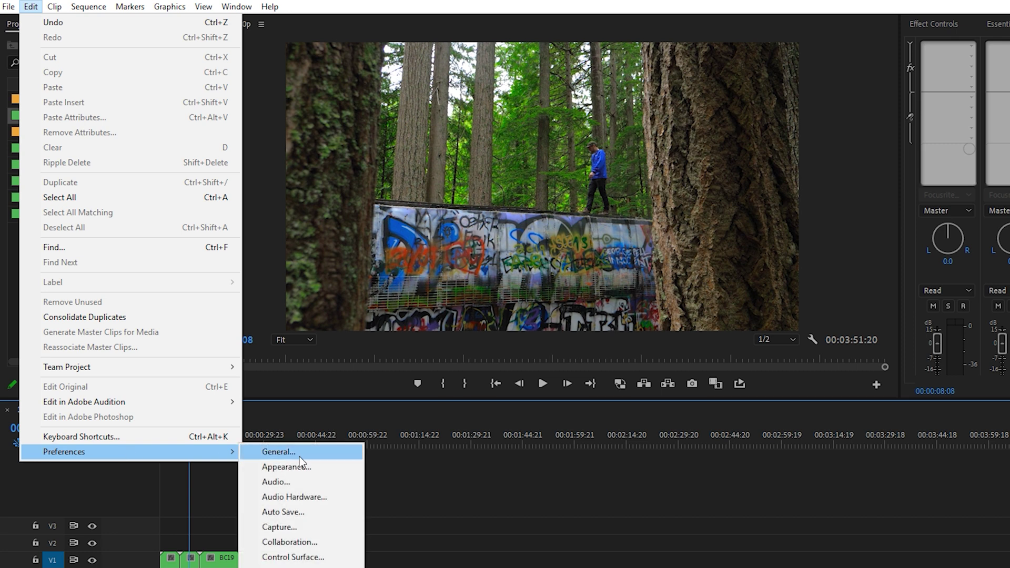
{"action": "left_click", "coordinate": [304, 483]}
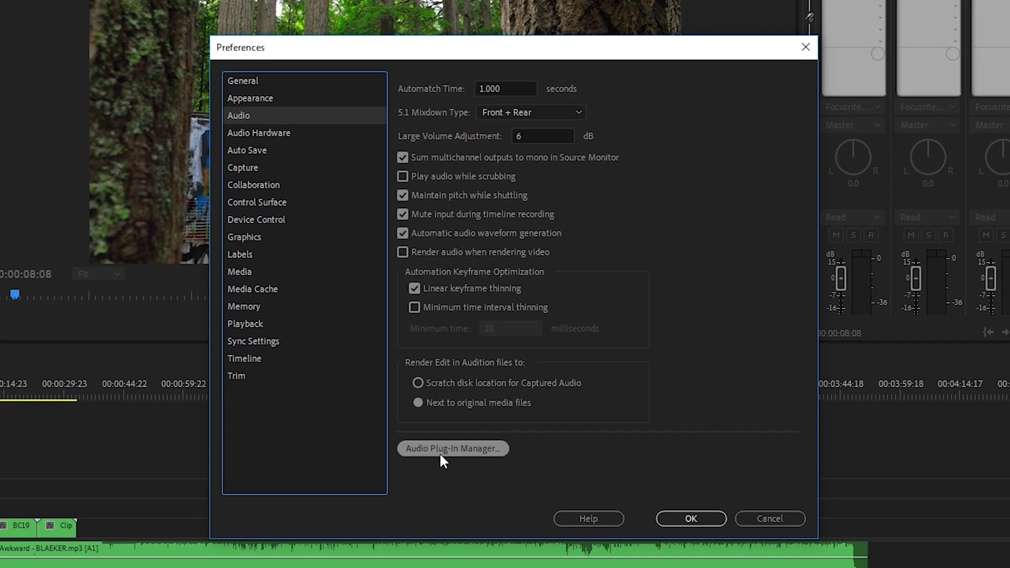
{"action": "left_click", "coordinate": [468, 450]}
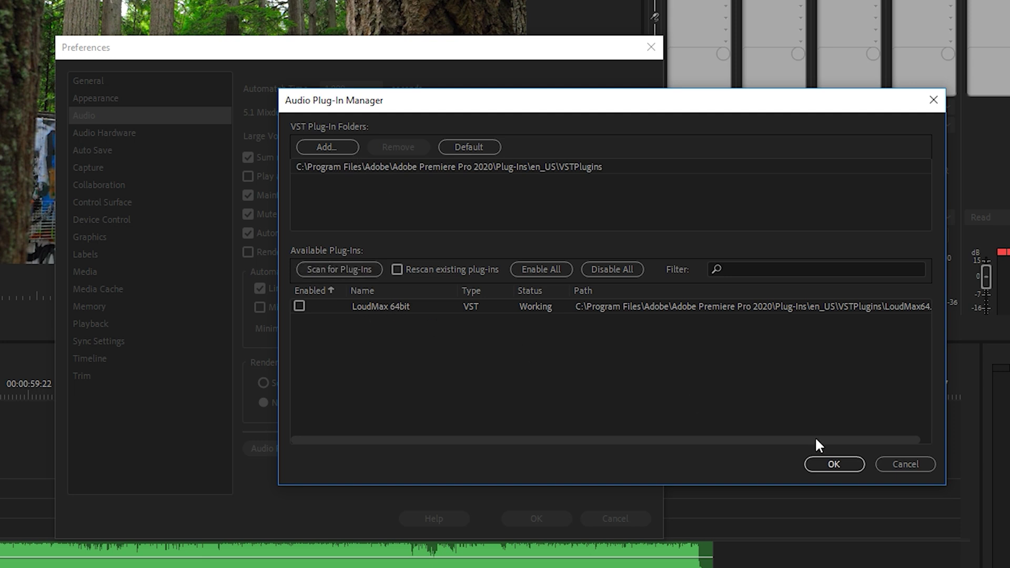
{"action": "left_click", "coordinate": [901, 464]}
{"action": "left_click", "coordinate": [615, 519]}
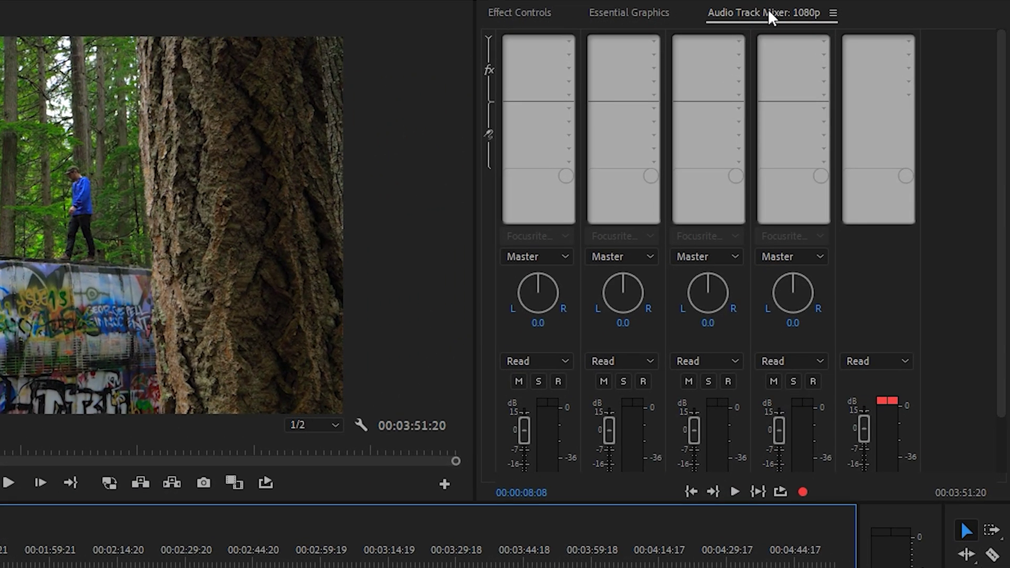
Add LoudMax 64bit to Audio 1's effect slot and open its settings editor
{"action": "left_click", "coordinate": [487, 40]}
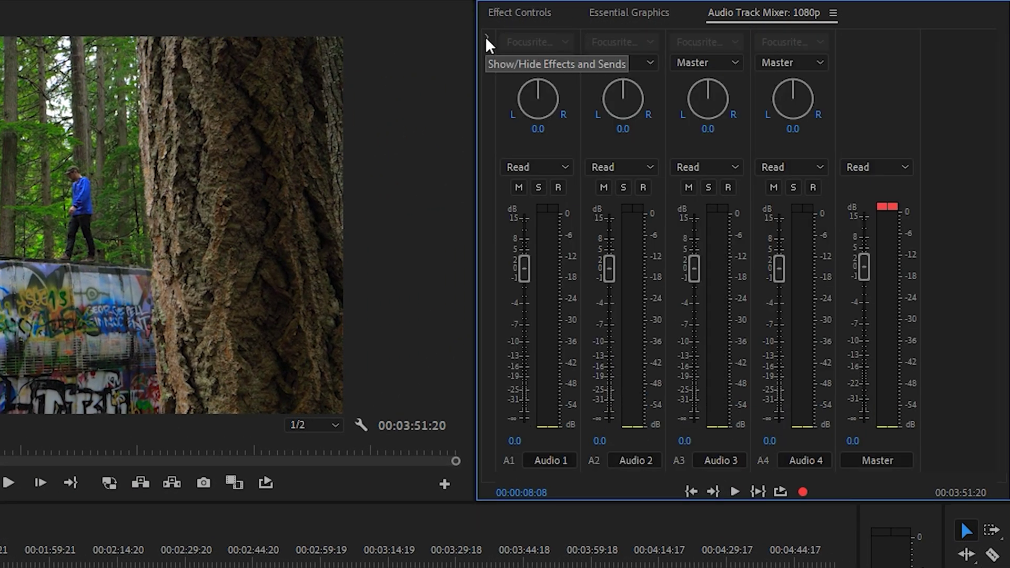
{"action": "left_click", "coordinate": [486, 39]}
{"action": "left_click", "coordinate": [570, 96]}
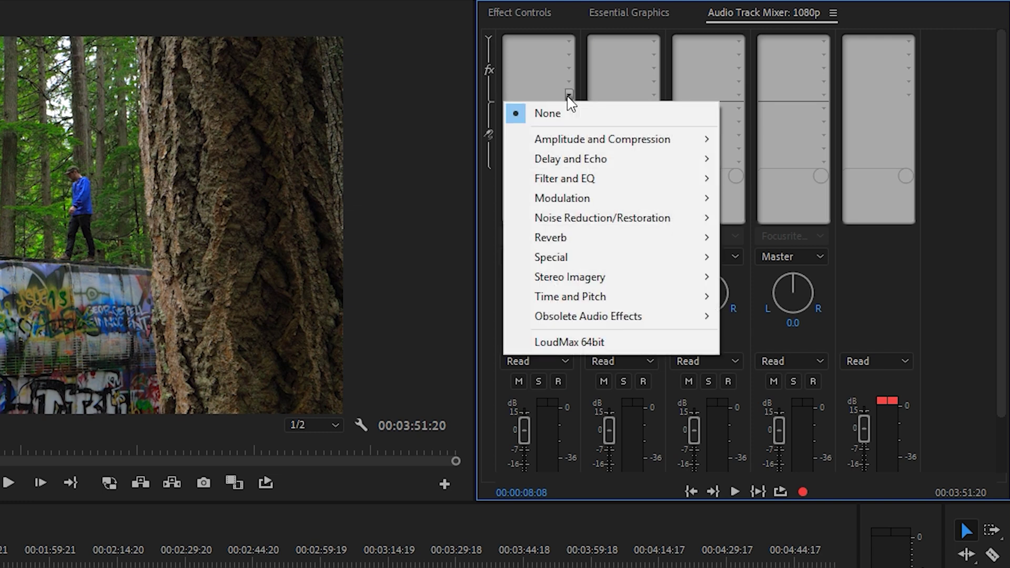
{"action": "left_click", "coordinate": [583, 348]}
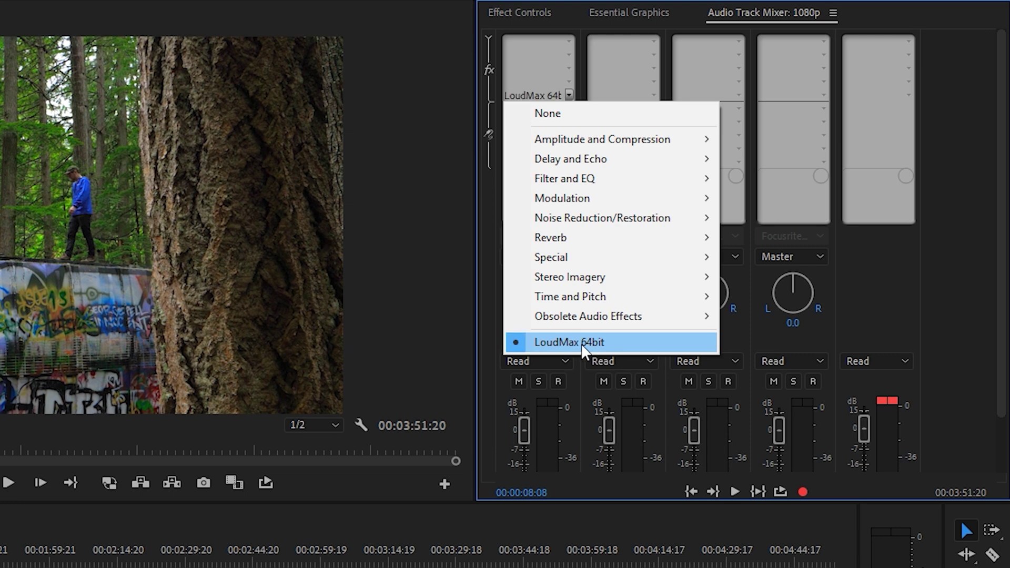
{"action": "right_click", "coordinate": [544, 96]}
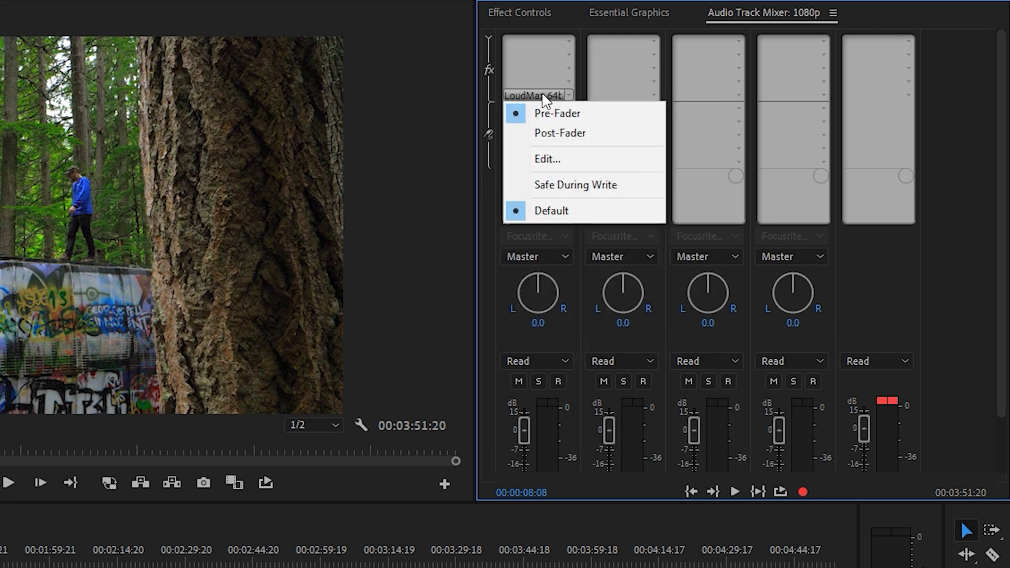
{"action": "left_click", "coordinate": [556, 161]}
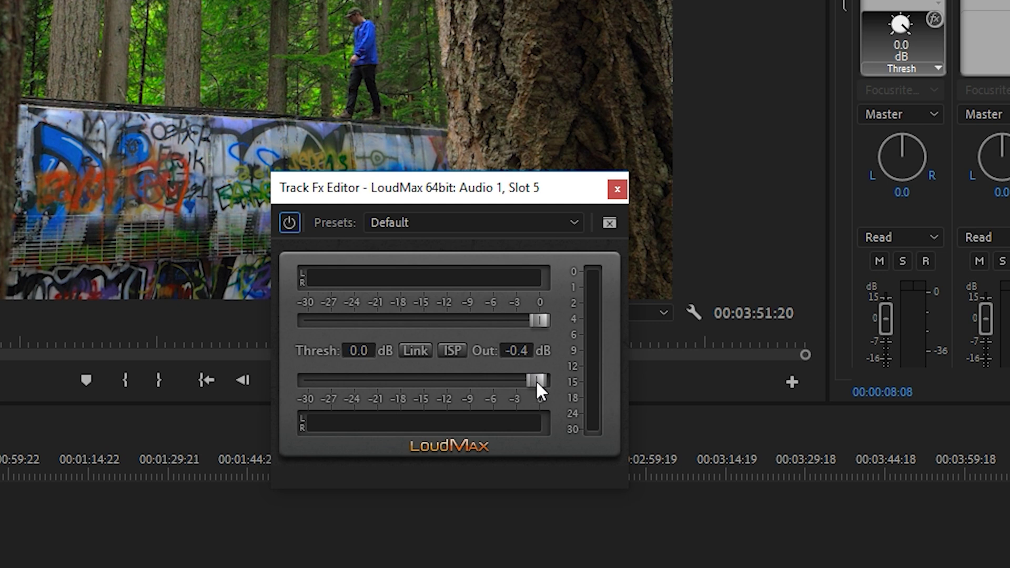
Set LoudMax Out to -0.1 dB, test Thresh at -7.9 then reset to 0.0, and close
{"action": "left_click_drag", "start_coordinate": [537, 383], "coordinate": [537, 384]}
{"action": "left_click_drag", "start_coordinate": [543, 318], "coordinate": [461, 341]}
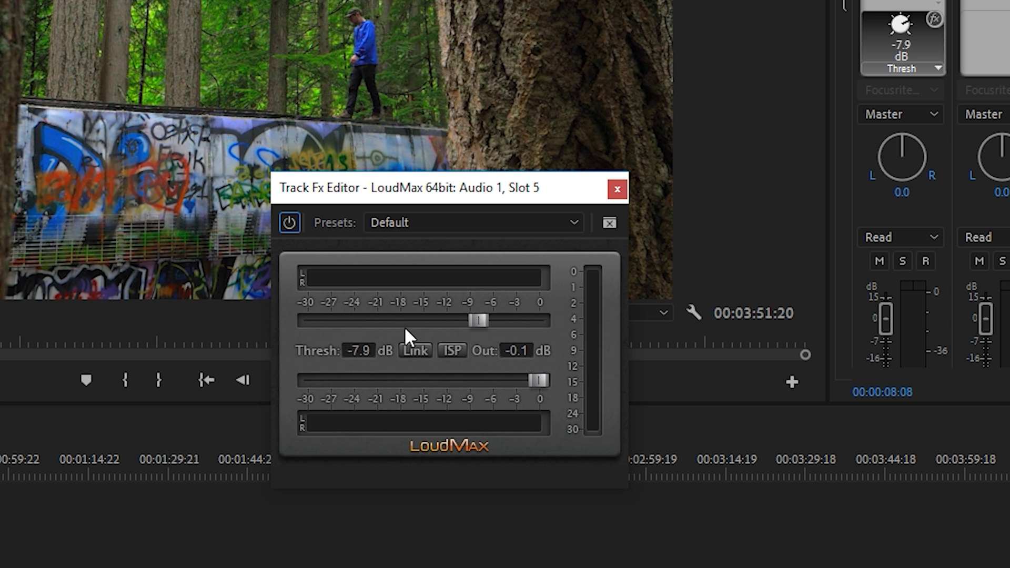
{"action": "left_click_drag", "start_coordinate": [478, 321], "coordinate": [537, 337]}
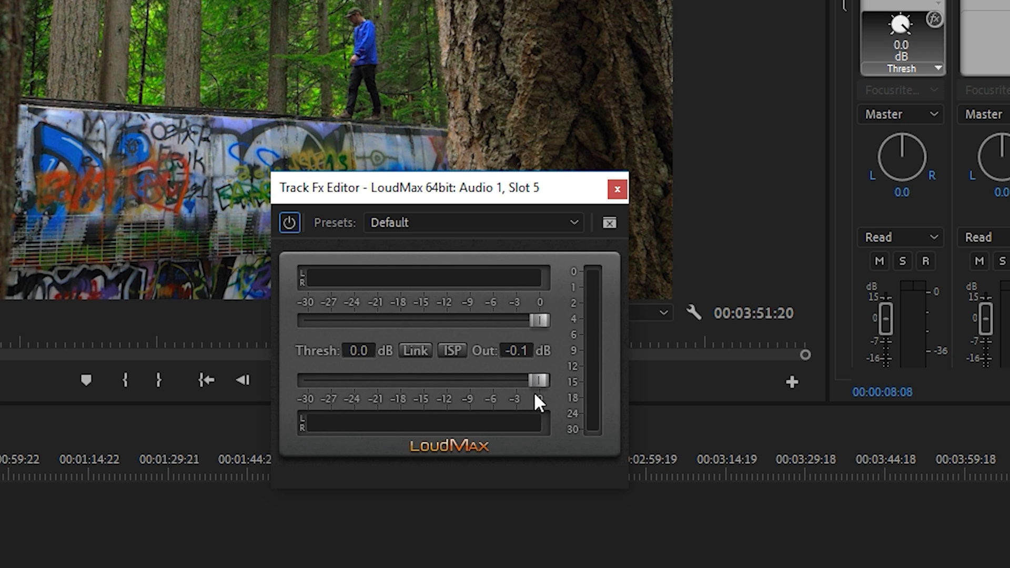
{"action": "left_click", "coordinate": [616, 189]}
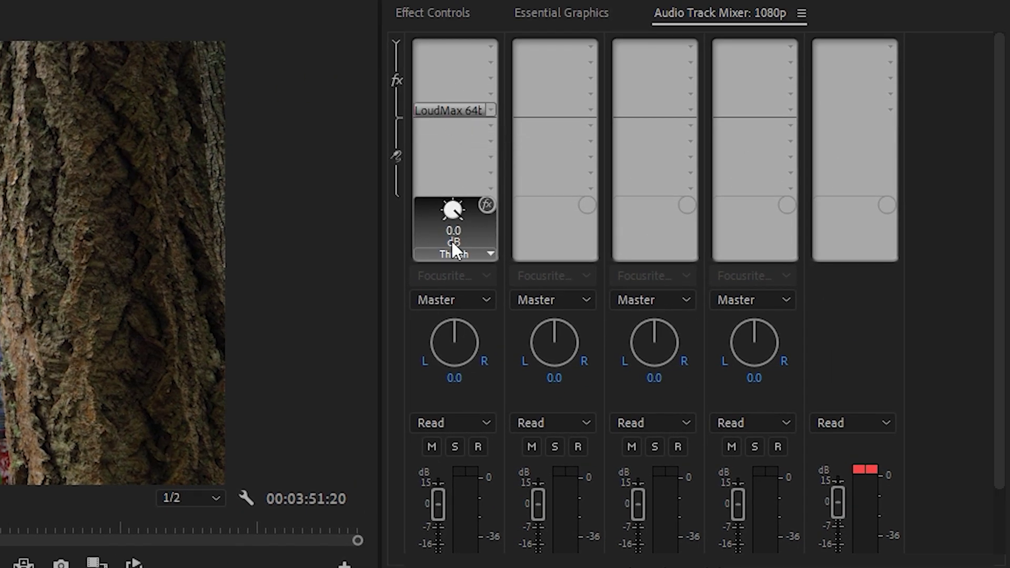
Copy the LoudMax effect from Audio 1 to the other tracks and reset the Master clipping warning
{"action": "left_click_drag", "start_coordinate": [450, 108], "coordinate": [839, 116]}
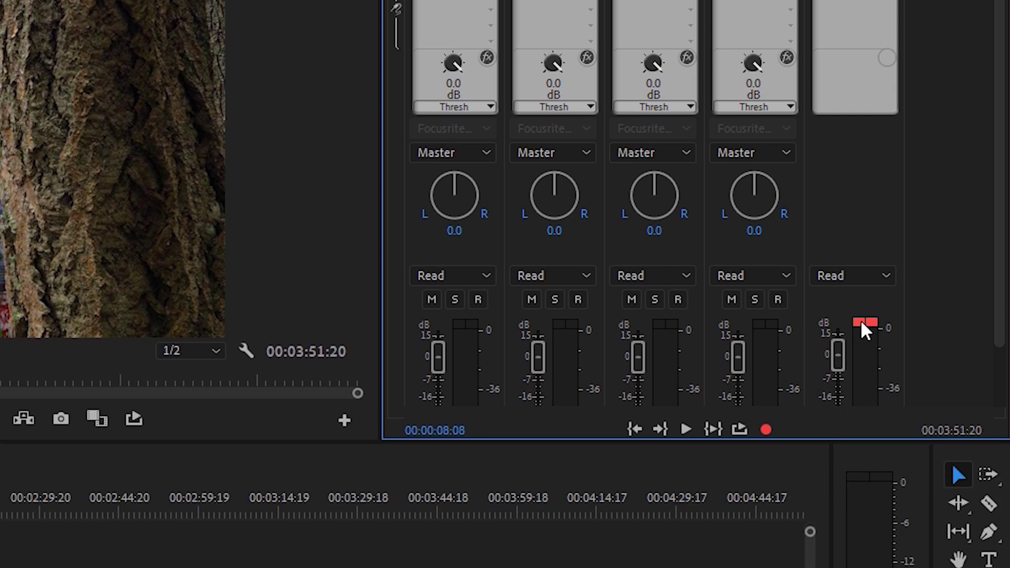
{"action": "scroll", "coordinate": [998, 209], "scroll_direction": "down", "scroll_amount": 3}
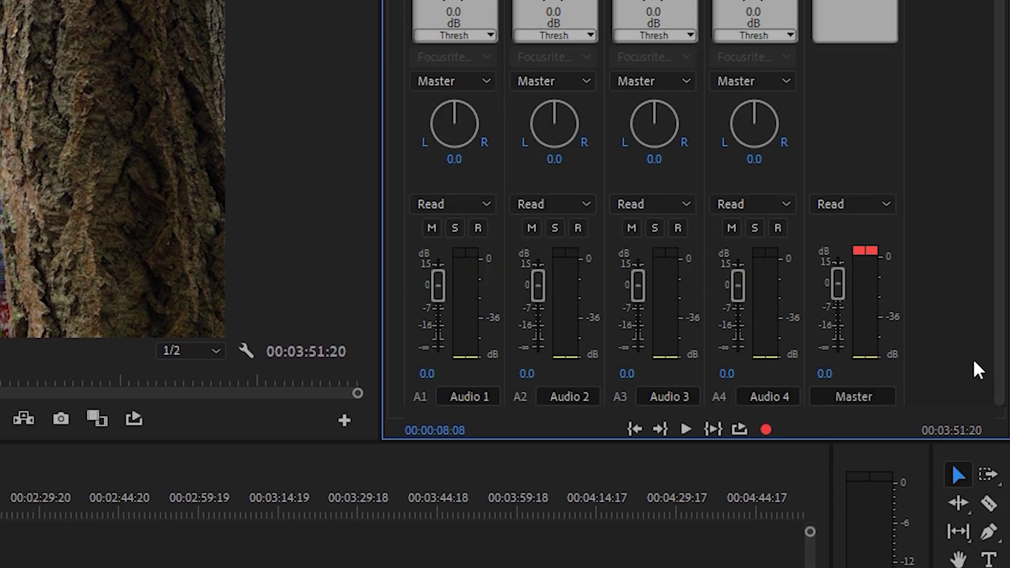
{"action": "left_click", "coordinate": [862, 254]}
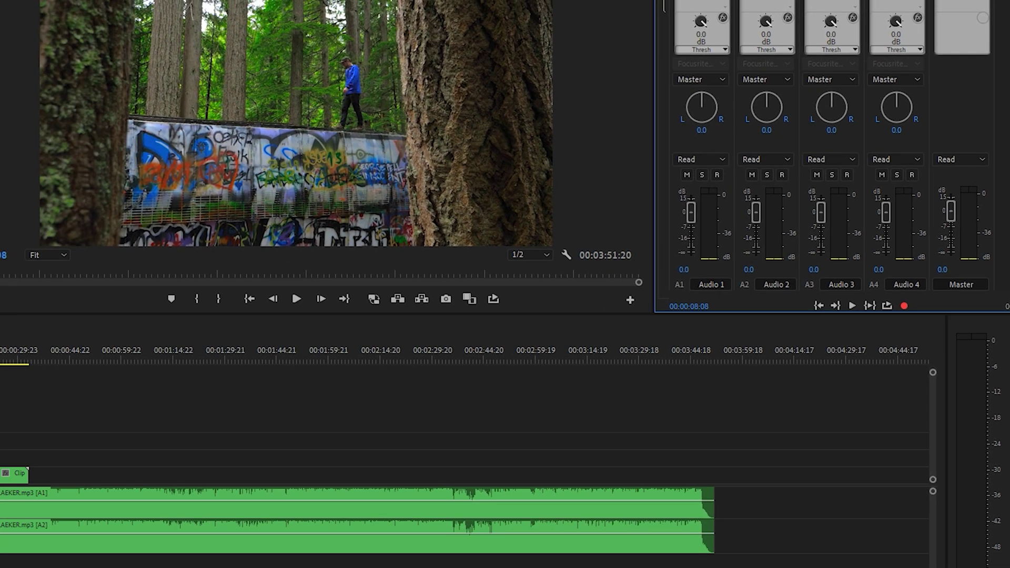
Play the mix from about 00:00:58 and stop at 00:01:03:06 to check Master levels
{"action": "key", "text": "space"}
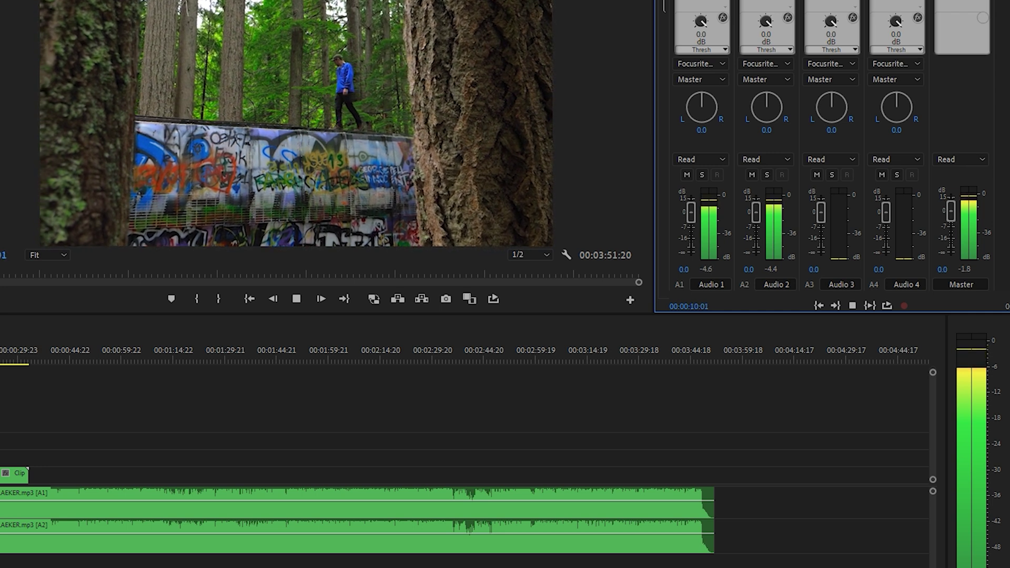
{"action": "left_click", "coordinate": [113, 360]}
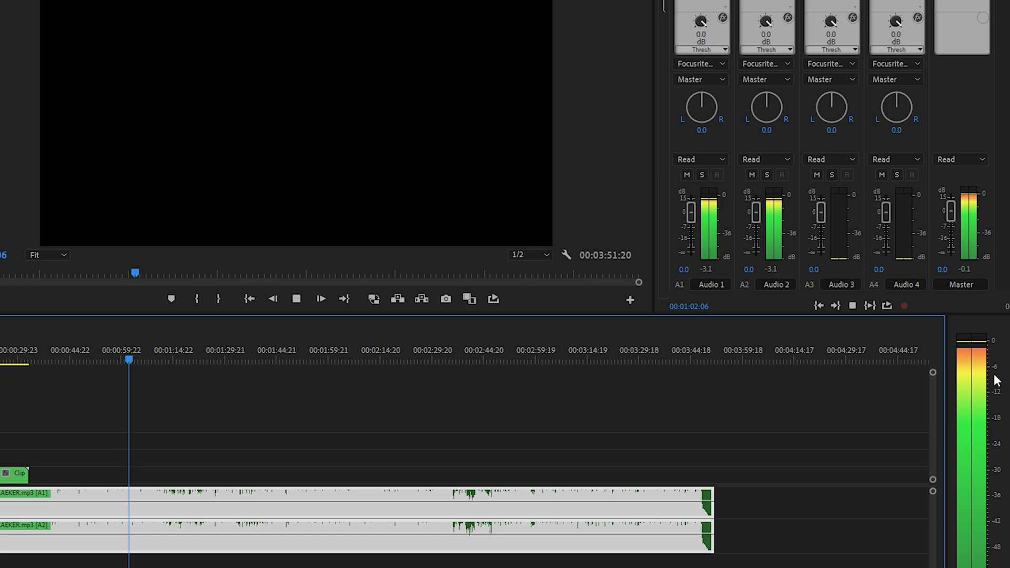
{"action": "key", "text": "space"}
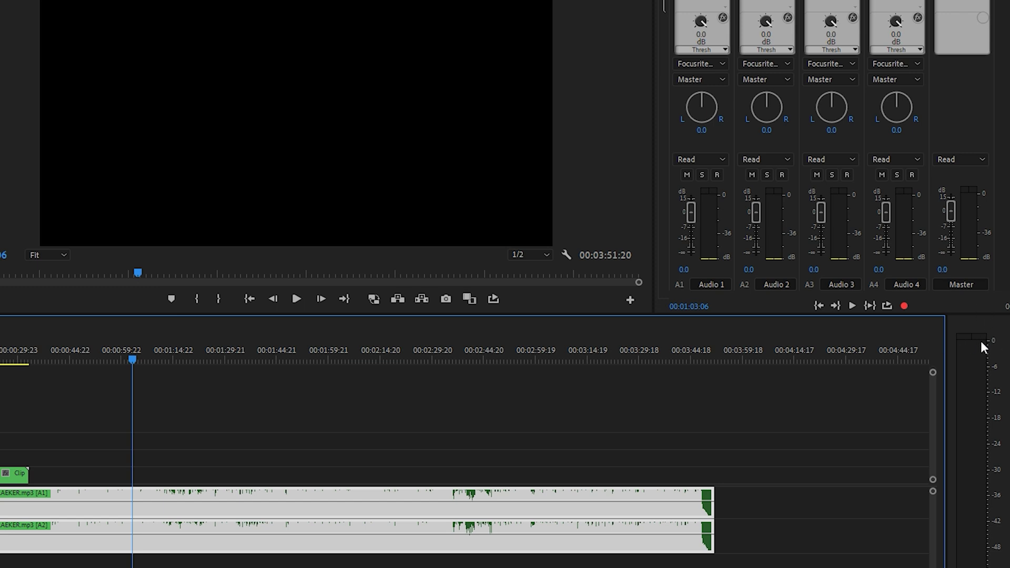
Adjust the music clip's gain by -2 dB through Audio Gain and start playback
{"action": "right_click", "coordinate": [168, 510]}
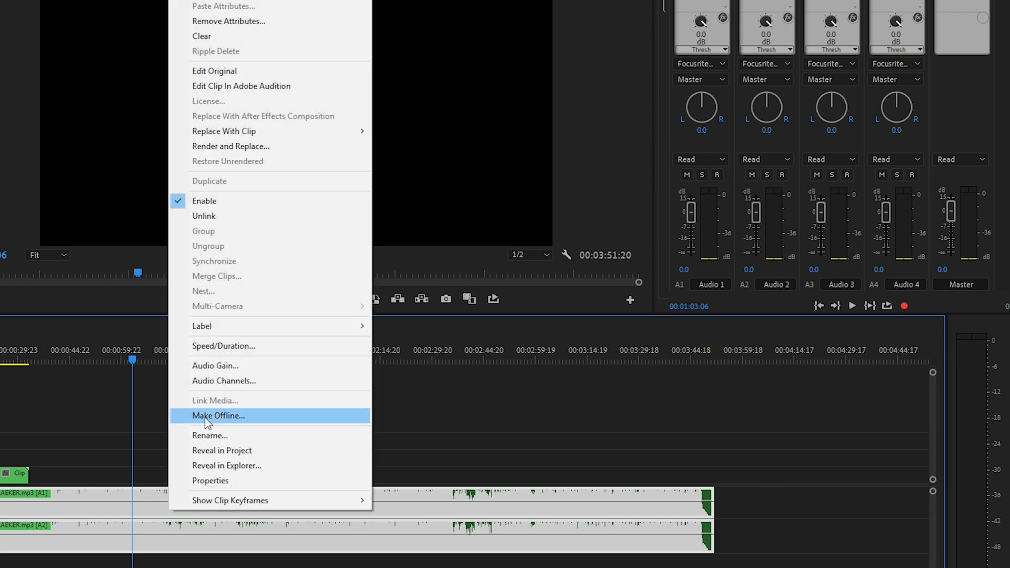
{"action": "left_click", "coordinate": [208, 371]}
{"action": "type", "text": "-2"}
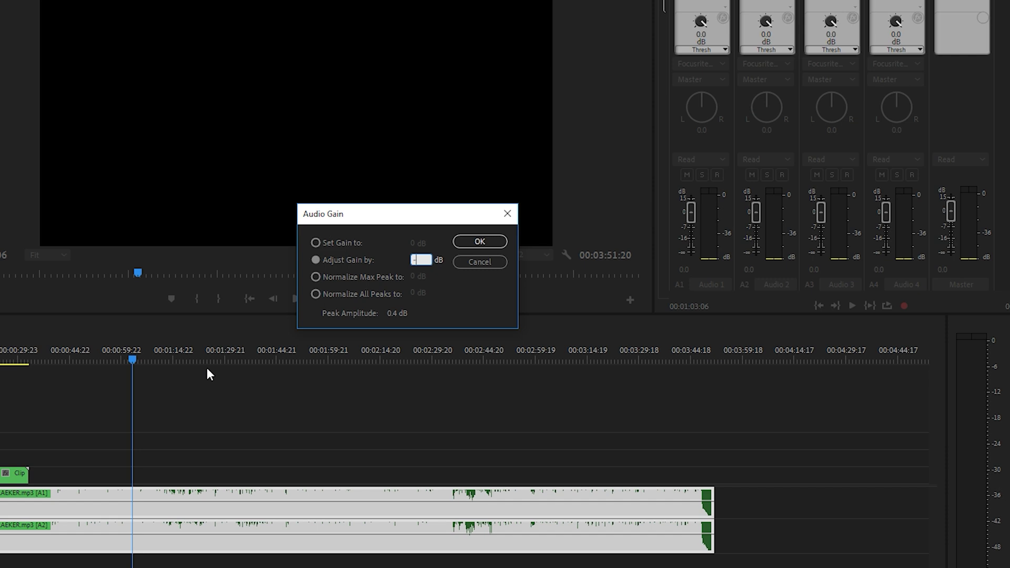
{"action": "left_click", "coordinate": [480, 241]}
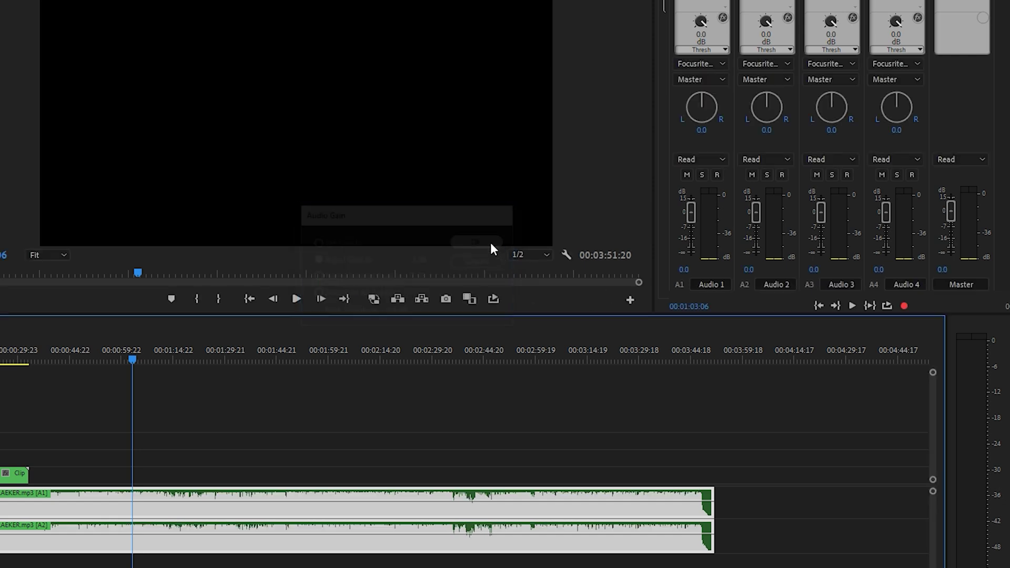
{"action": "key", "text": "space"}
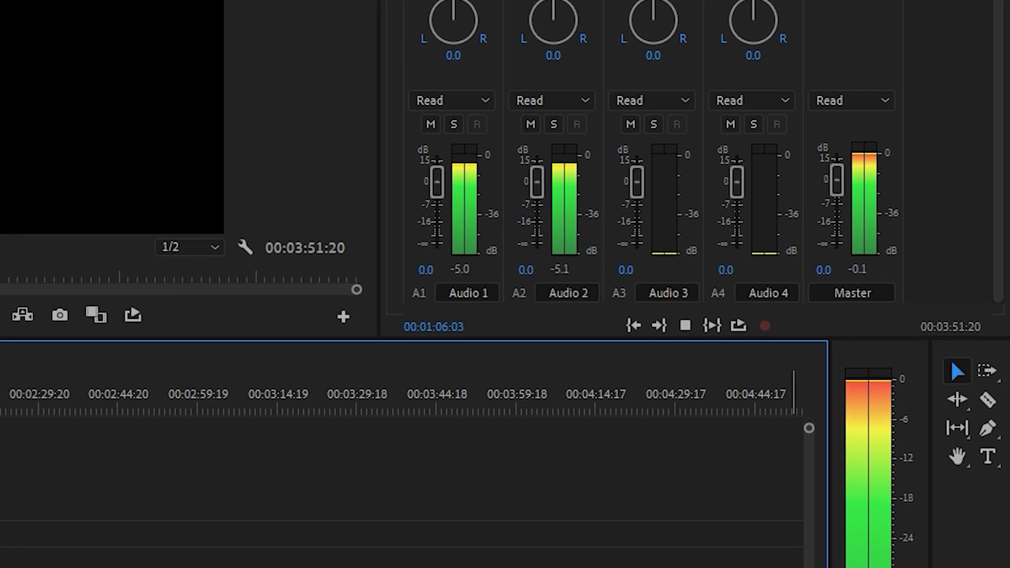
Pull the Master fader down to -1.0 dB and test-play to confirm it no longer peaks
{"action": "key", "text": "space"}
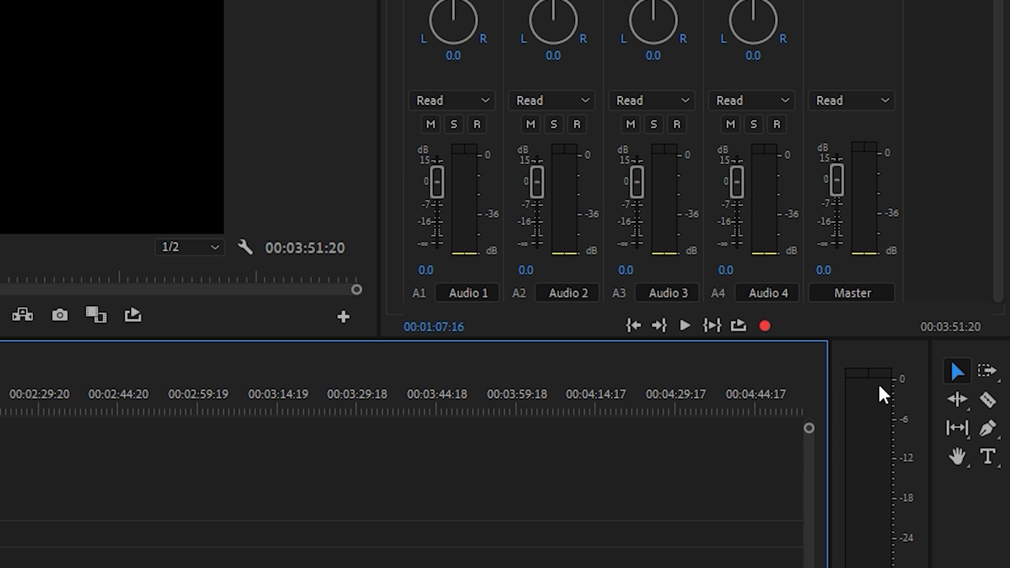
{"action": "left_click", "coordinate": [1004, 141]}
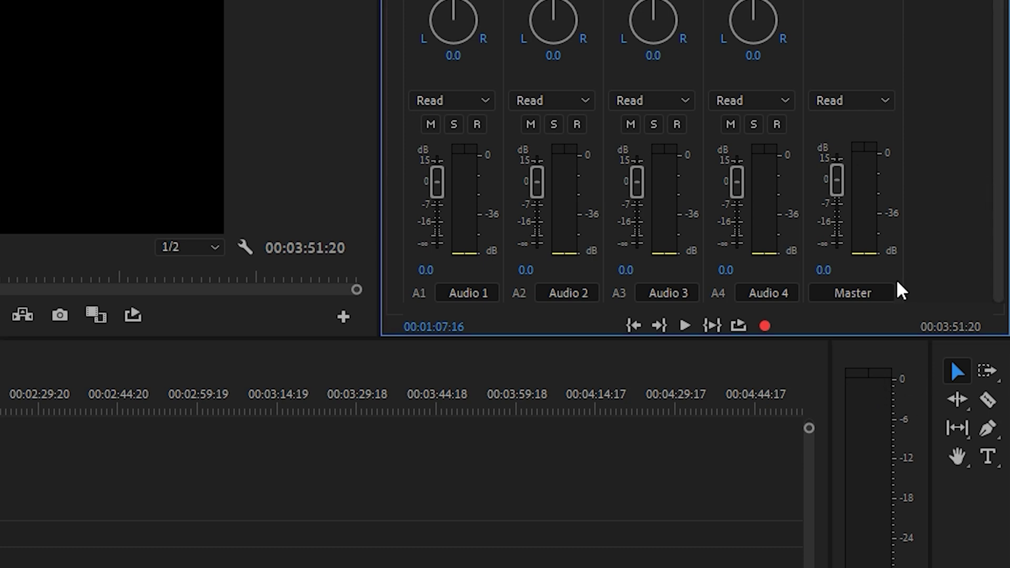
{"action": "left_click_drag", "start_coordinate": [840, 186], "coordinate": [841, 189]}
{"action": "key", "text": "space"}
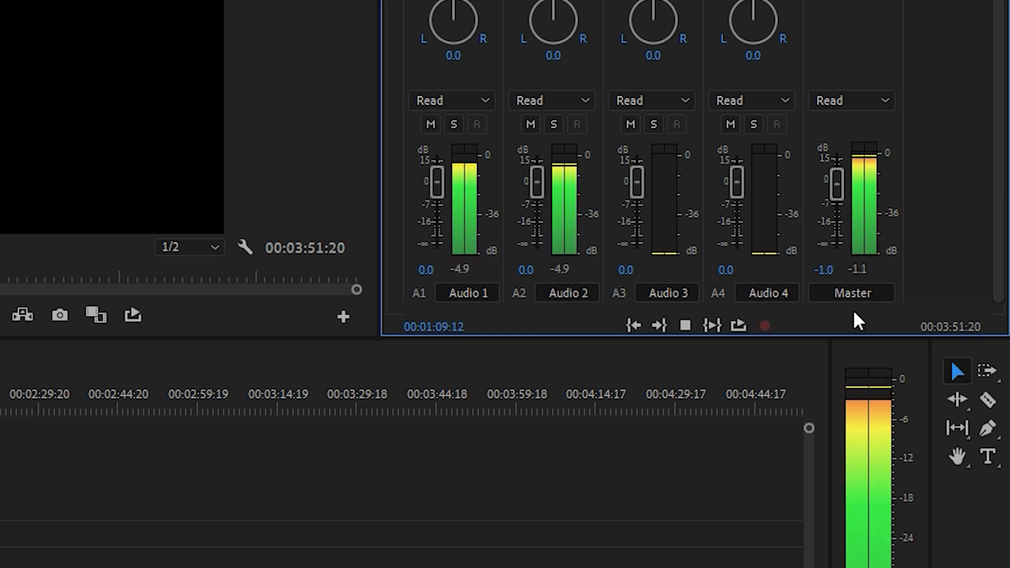
{"action": "key", "text": "space"}
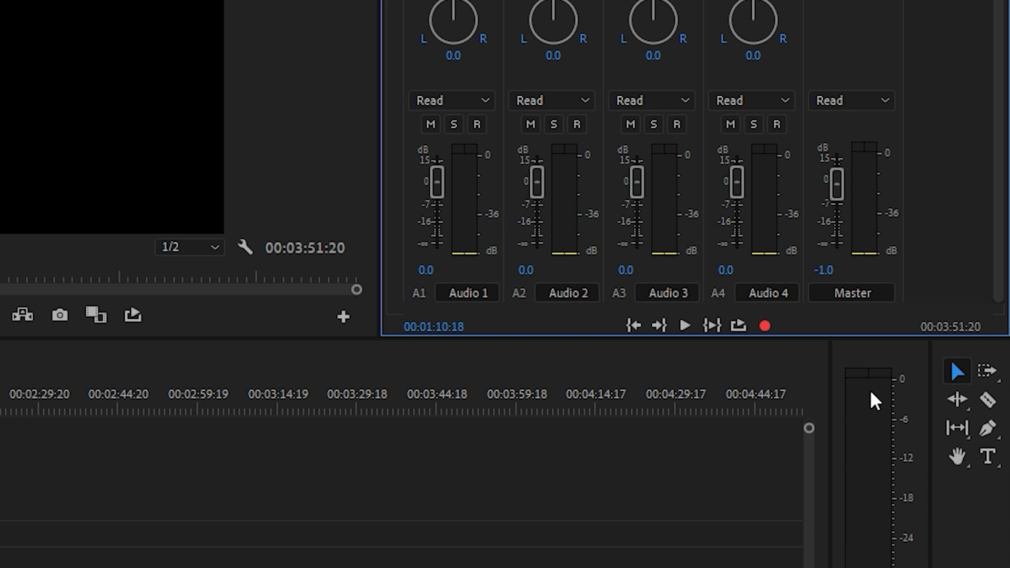